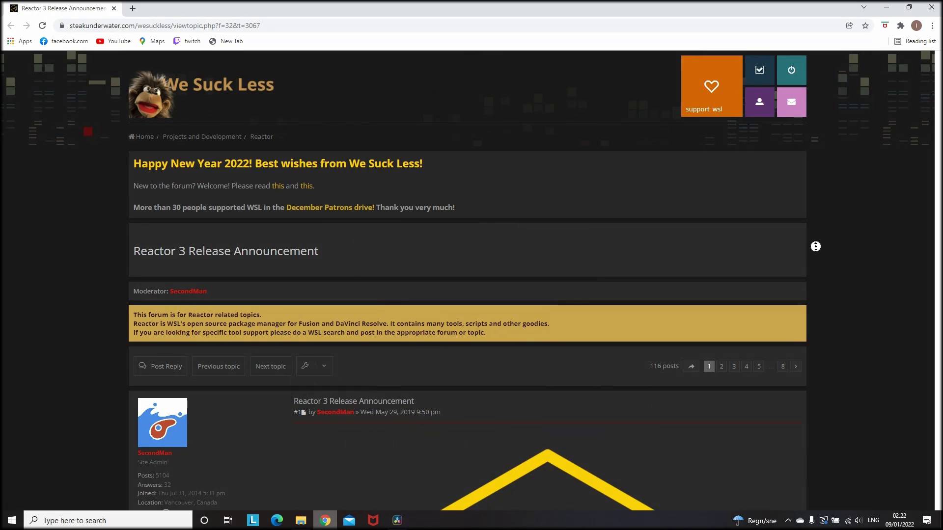
Download Reactor-Installer.lua in Chrome and show it in the Downloads folder.
scroll(815, 247, "down", 4)
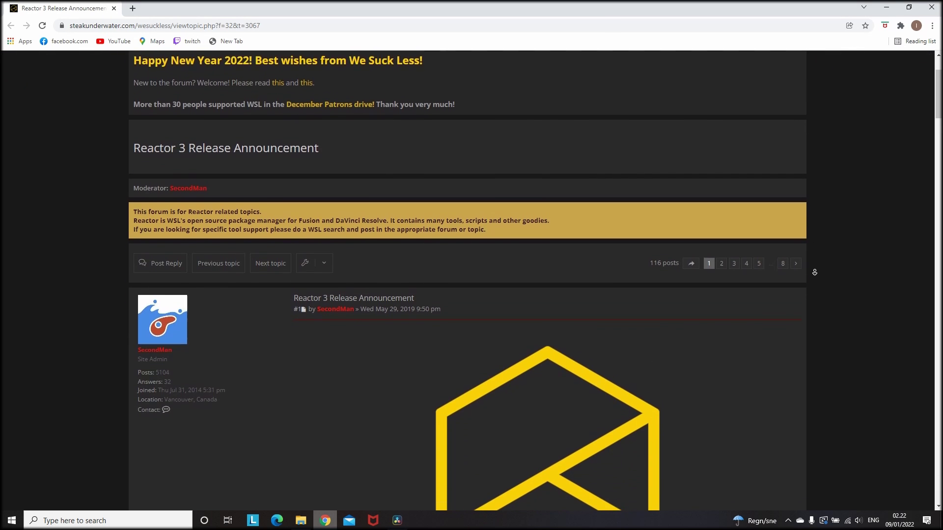
scroll(814, 272, "down", 5)
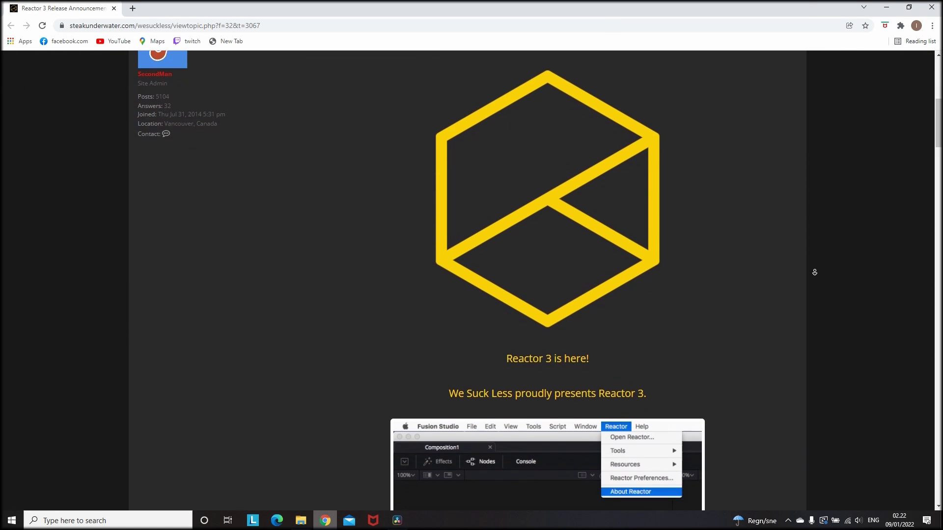
scroll(814, 272, "down", 6)
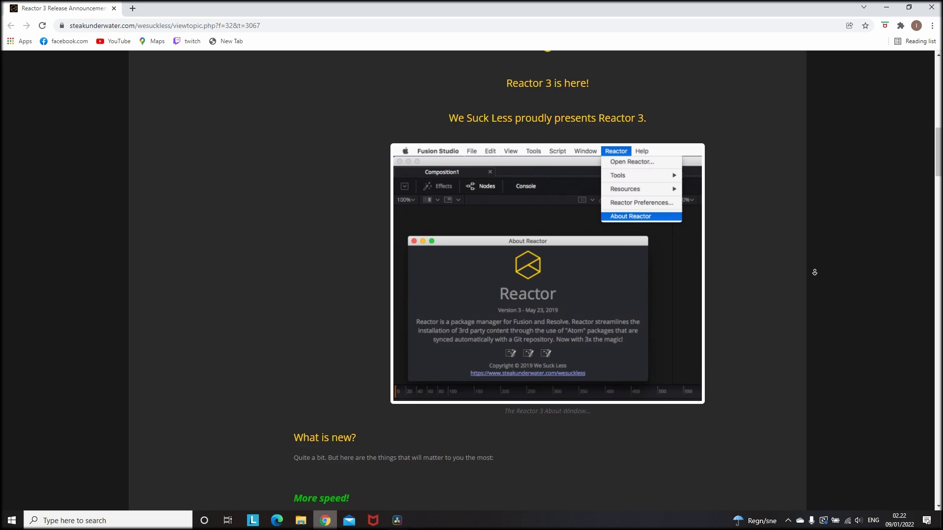
scroll(815, 272, "down", 6)
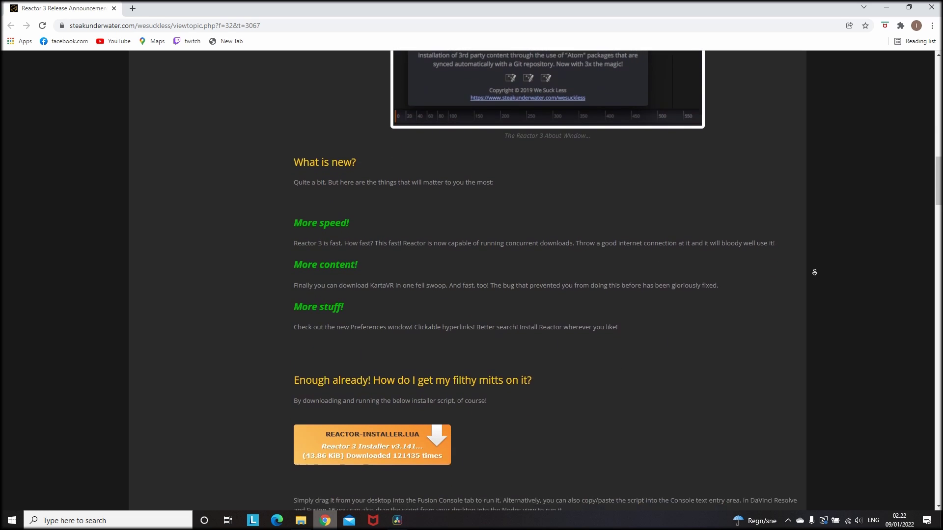
scroll(814, 272, "down", 2)
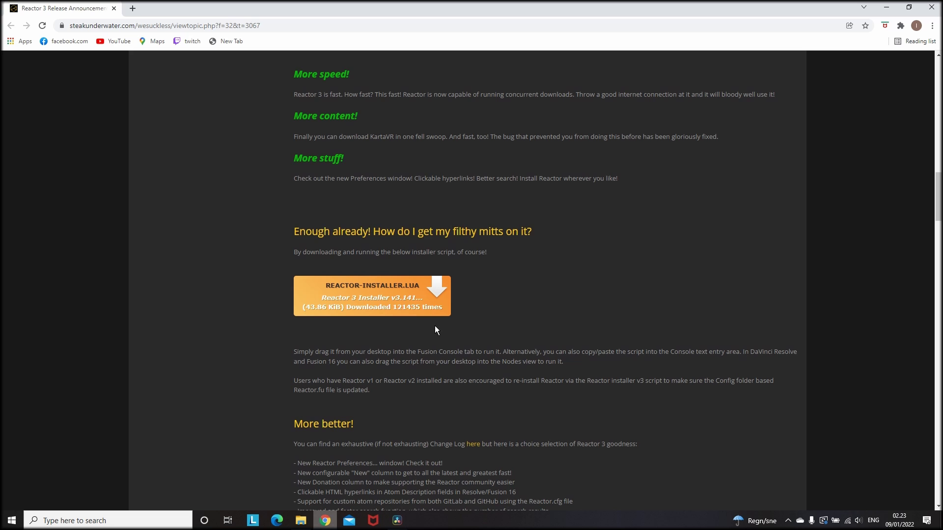
left_click(437, 297)
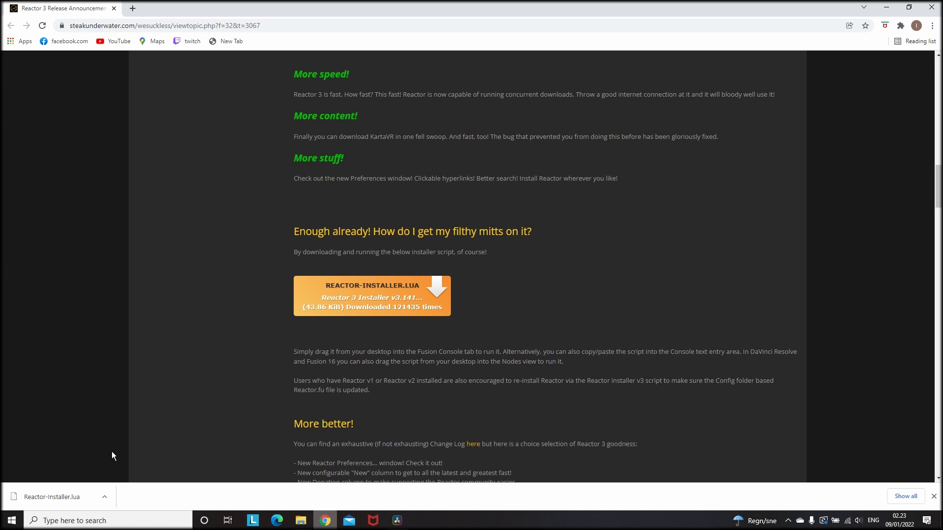
left_click(105, 498)
left_click(117, 467)
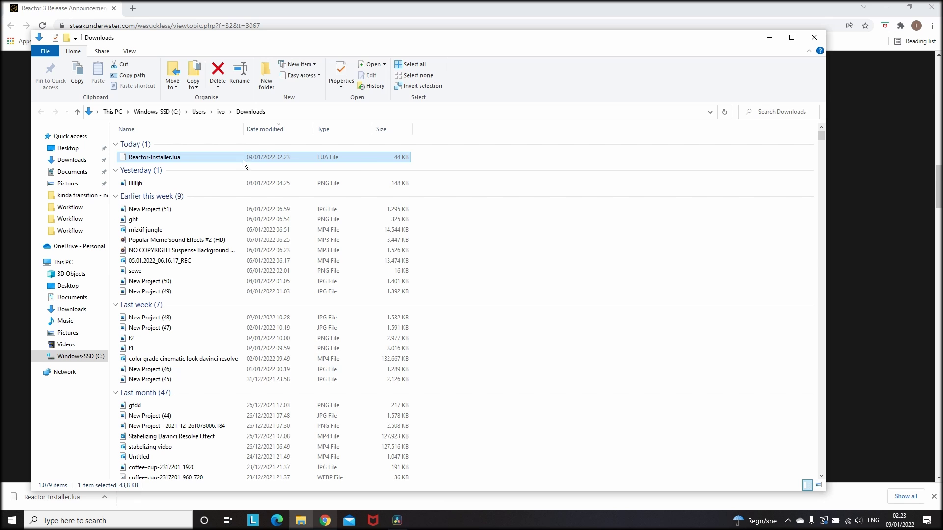
Drop Reactor-Installer.lua into Resolve's Fusion Nodes panel and choose Install and Launch.
key("alt+Tab")
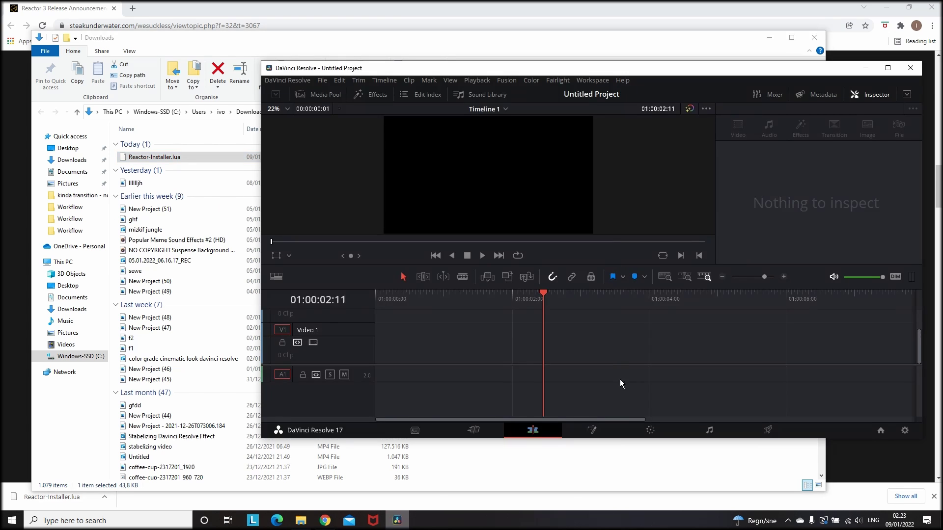
left_click(596, 429)
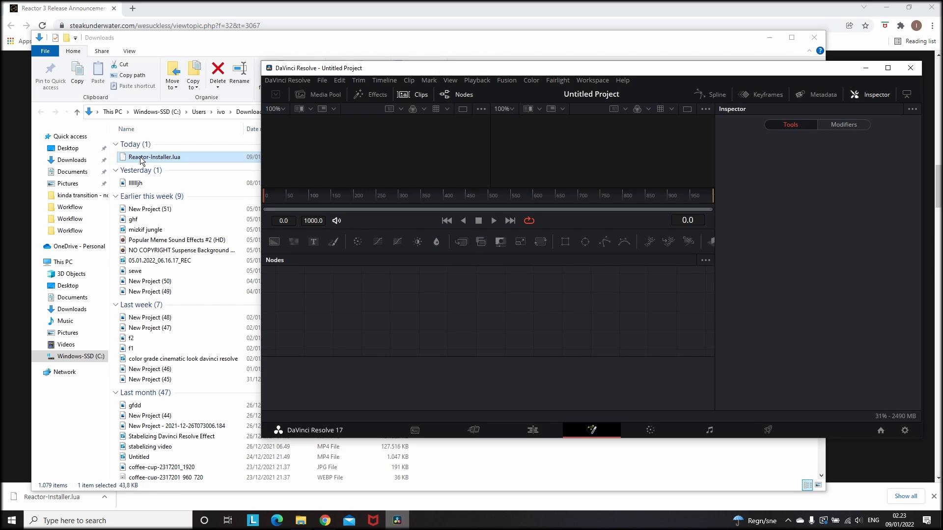
left_click_drag(143, 158, 534, 314)
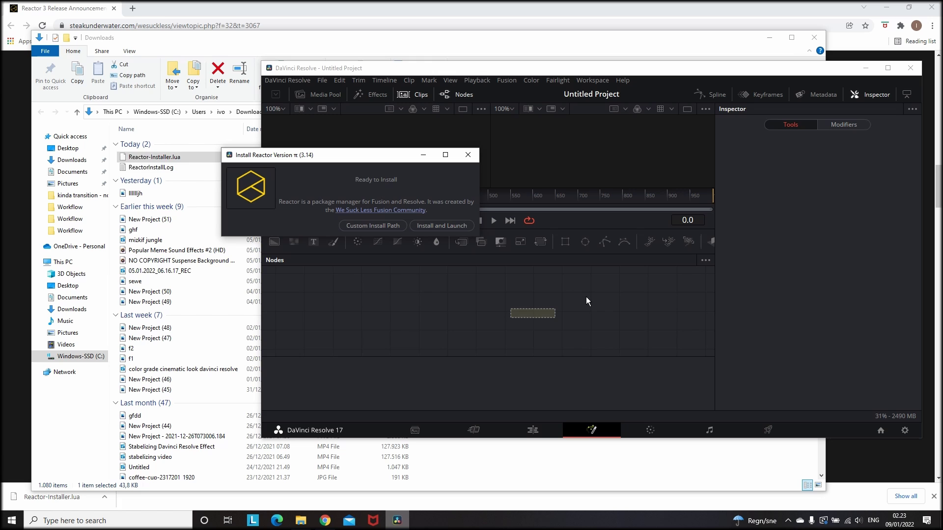
left_click(441, 227)
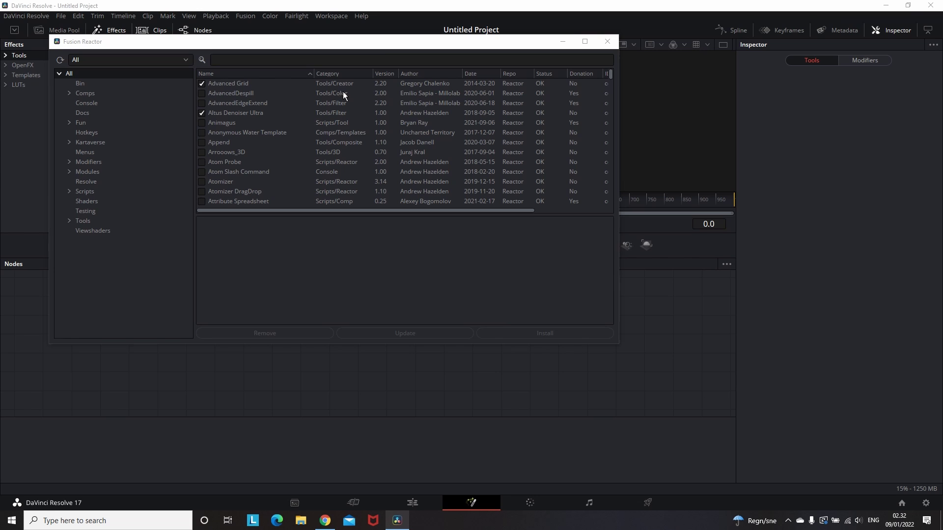
Install the Time3D Fuse atom from the Reactor list, then close the Fusion Reactor window.
left_click_drag(378, 46, 424, 143)
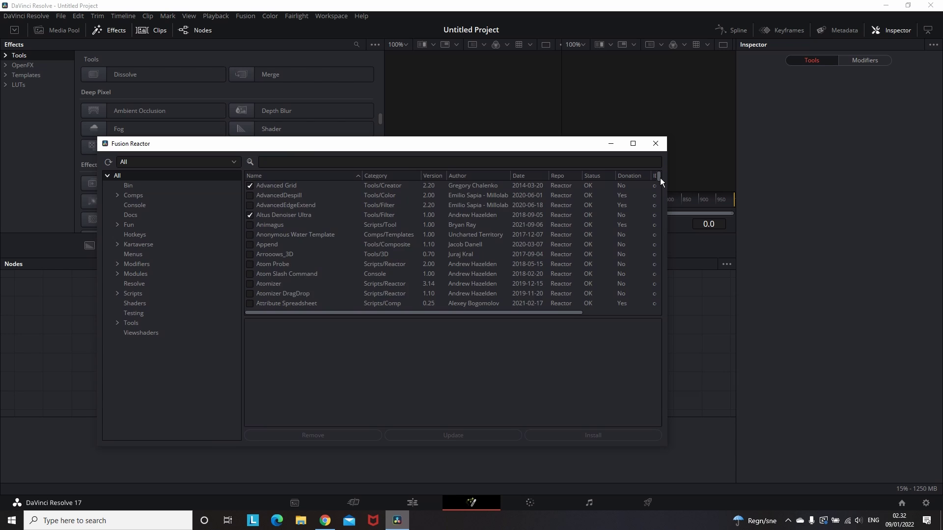
left_click_drag(660, 177, 666, 258)
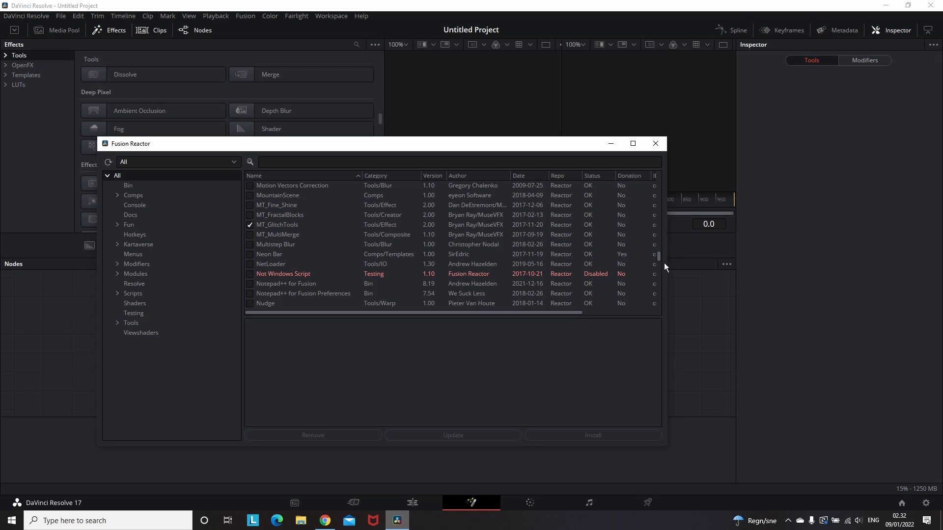
scroll(431, 265, "down", 5)
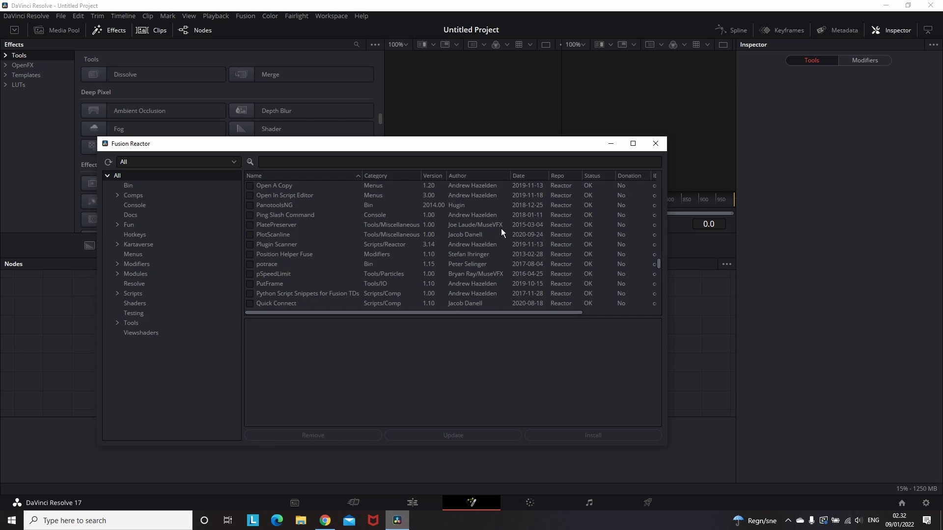
scroll(500, 229, "down", 7)
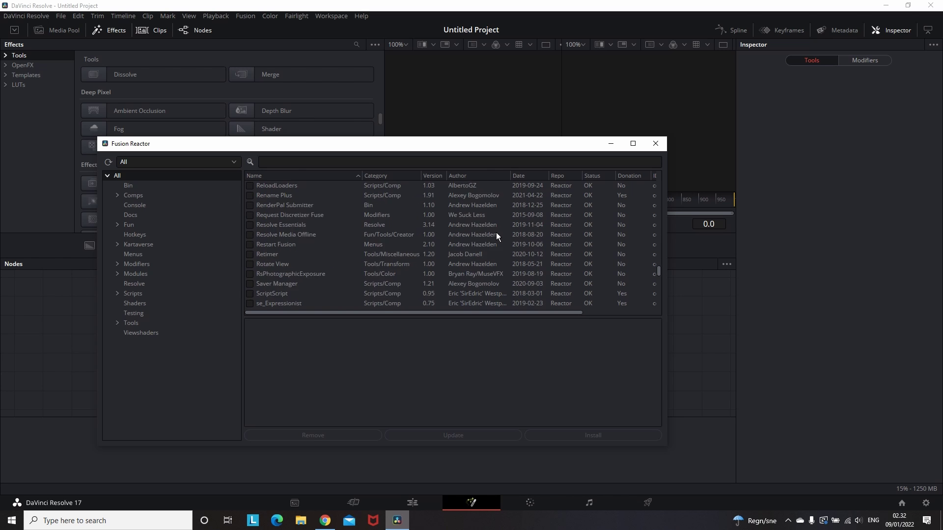
scroll(497, 234, "down", 5)
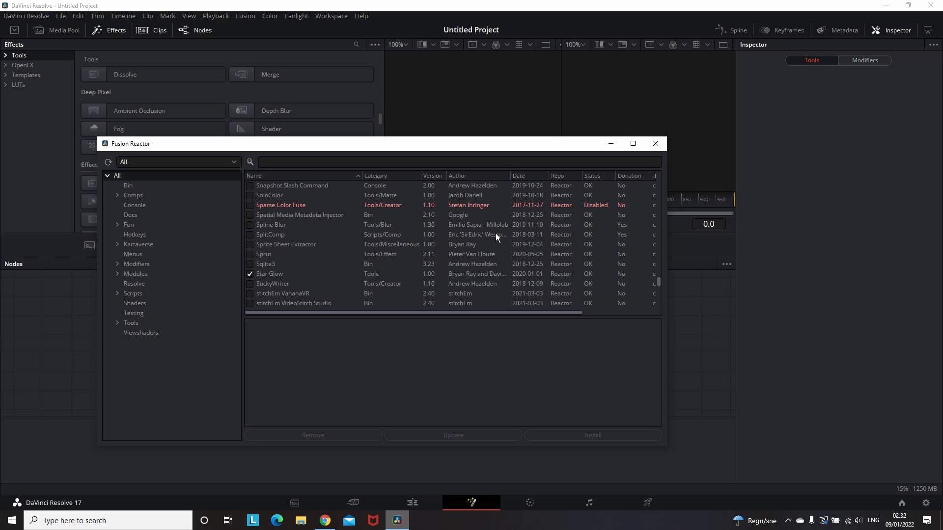
scroll(285, 255, "down", 4)
left_click(266, 224)
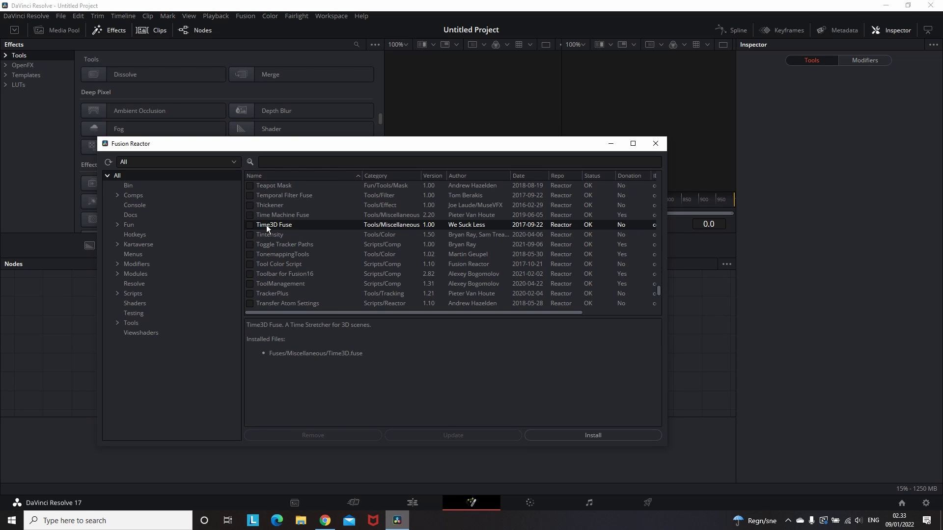
left_click(623, 433)
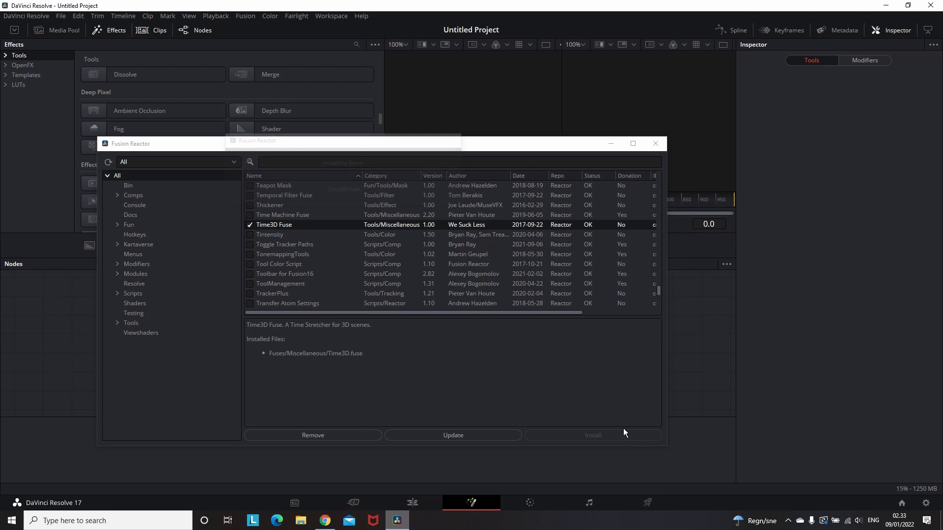
left_click(650, 145)
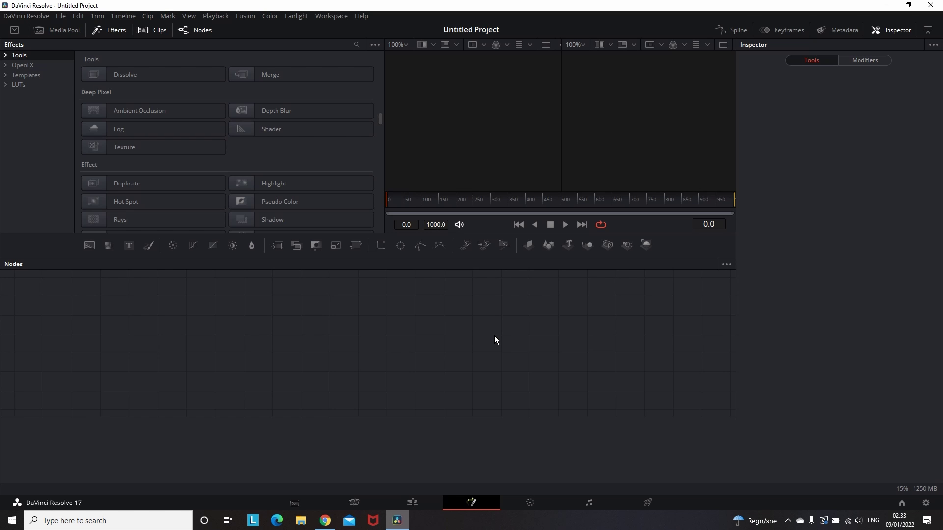
Search tools for 'time', cancel, and reload Fusion by visiting the Cut page.
key("shift+space")
type("t")
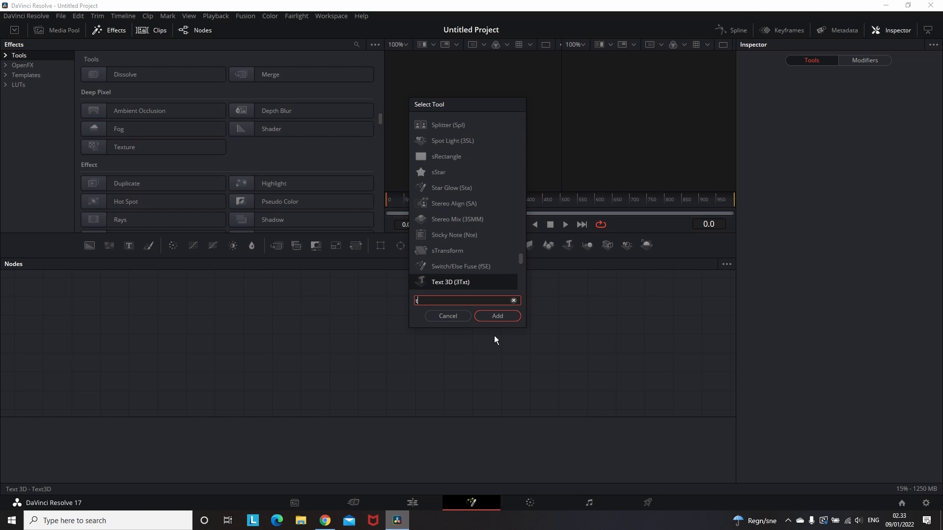
type("ime")
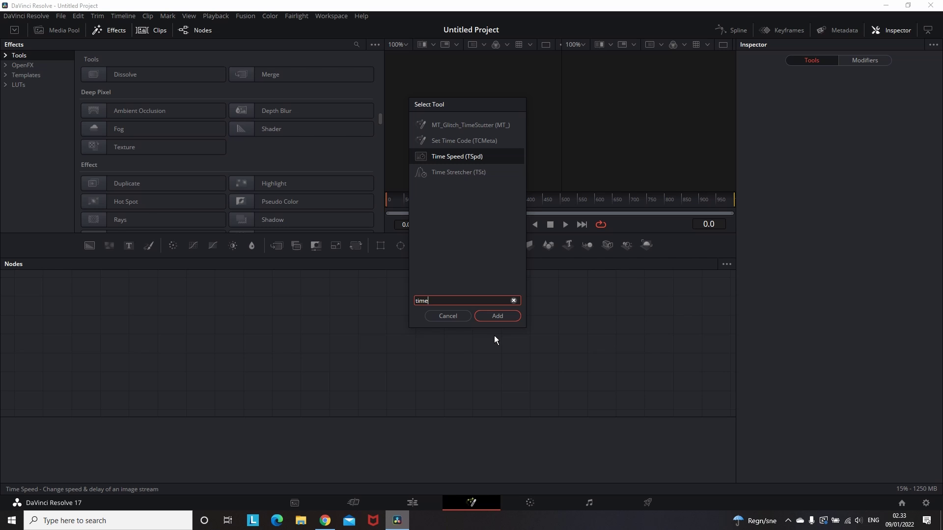
key("BackSpace")
key("BackSpace")
key("BackSpace")
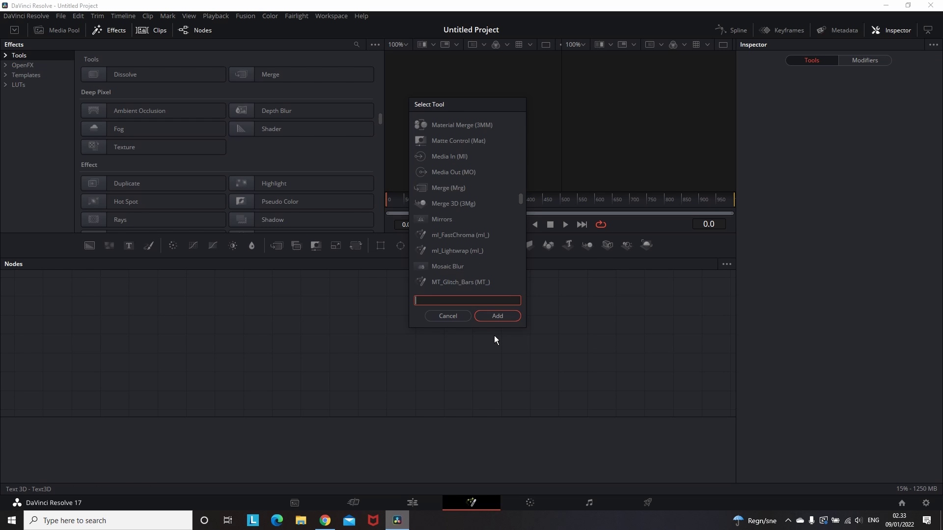
left_click(447, 316)
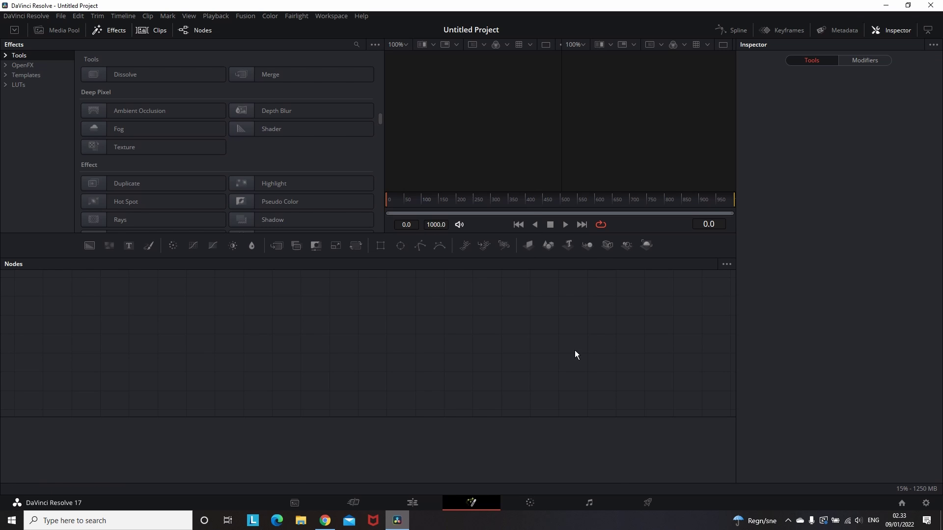
key("shift+3")
left_click(471, 502)
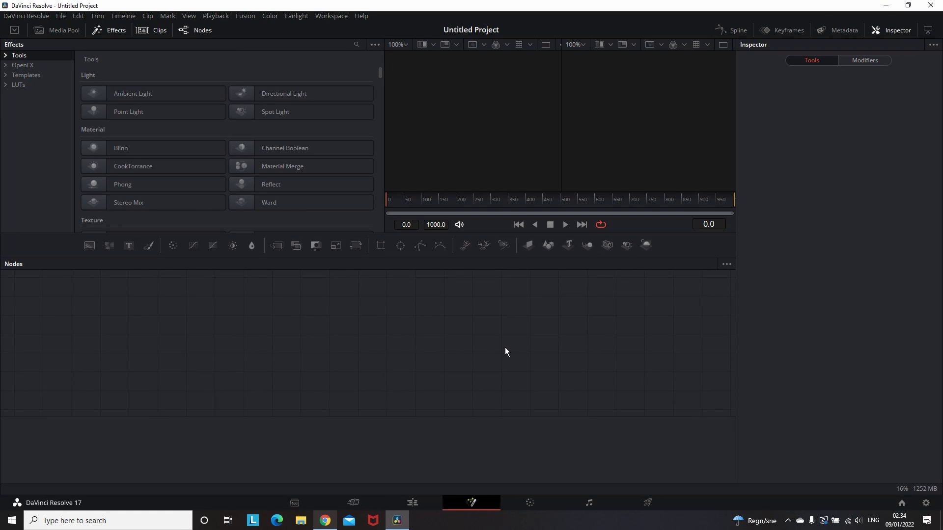
Search 'time' in the tool search and add a Time3D node to the composition.
key("shift+space")
type("tim")
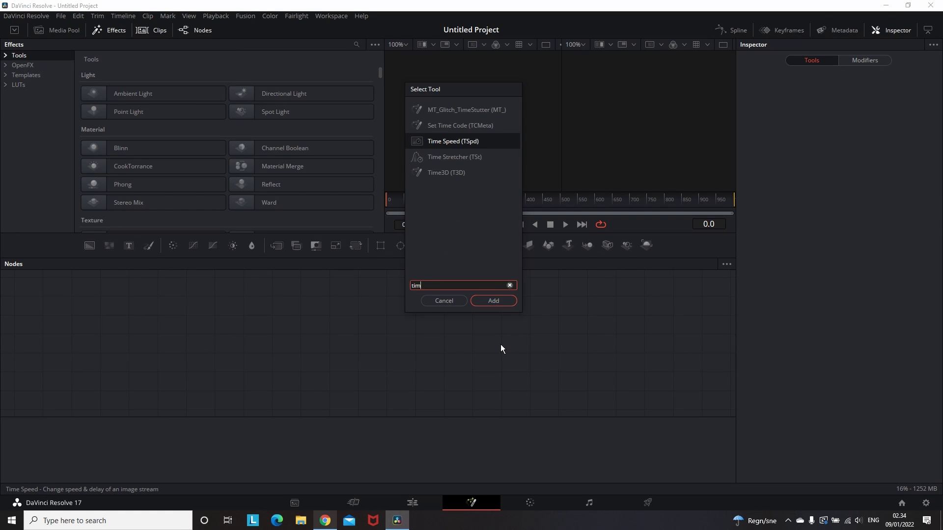
type("e")
left_click(449, 175)
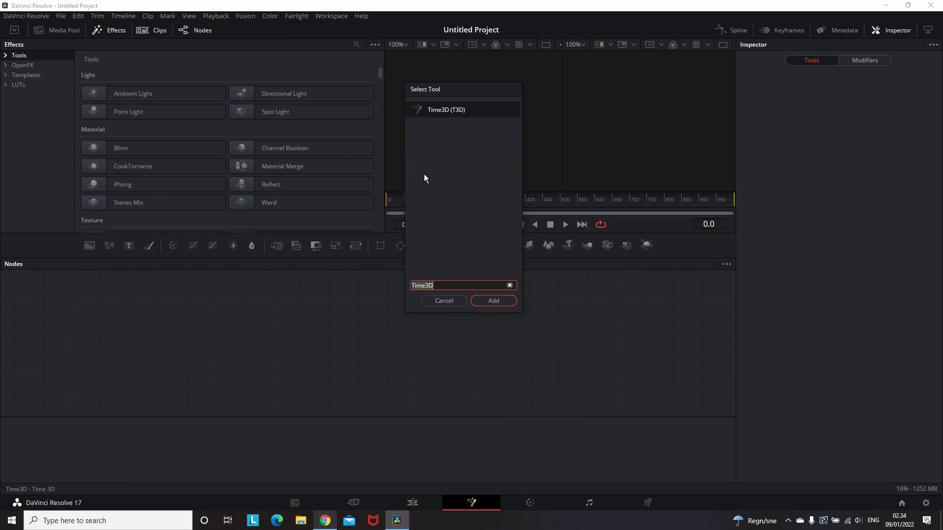
left_click(502, 301)
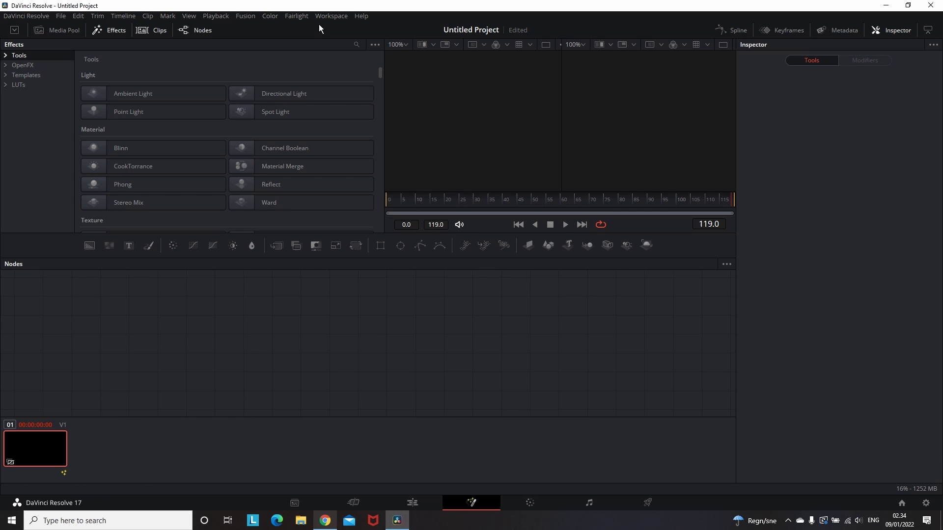
Reopen Reactor from Workspace > Scripts > Reactor > Open Reactor....
left_click(330, 17)
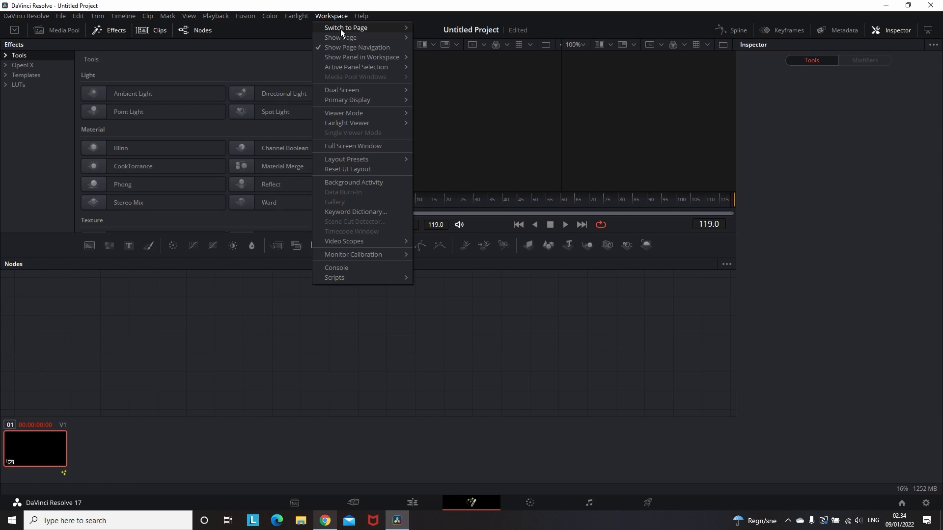
mouse_move(398, 279)
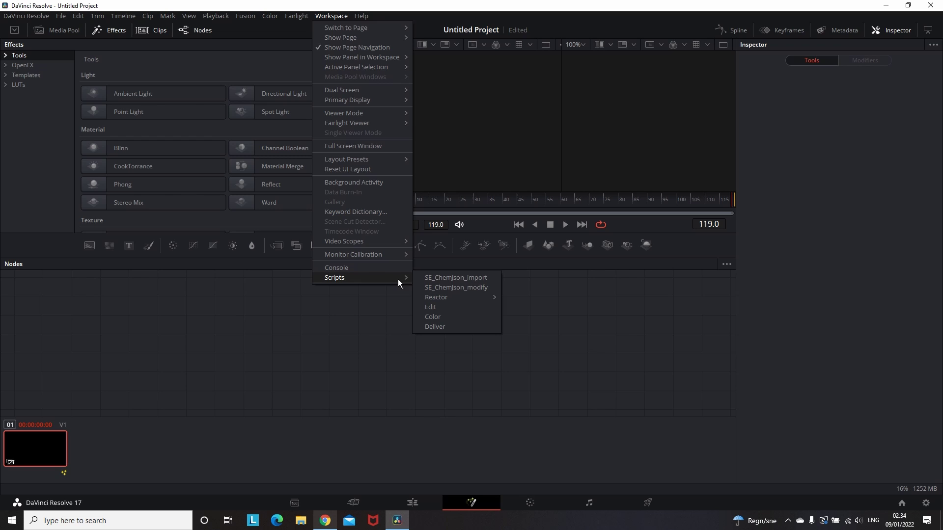
mouse_move(487, 299)
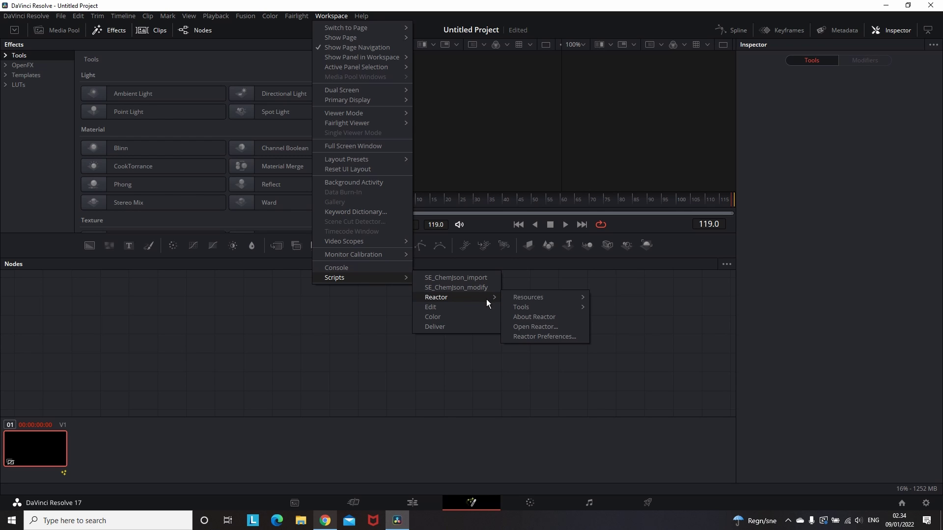
left_click(558, 326)
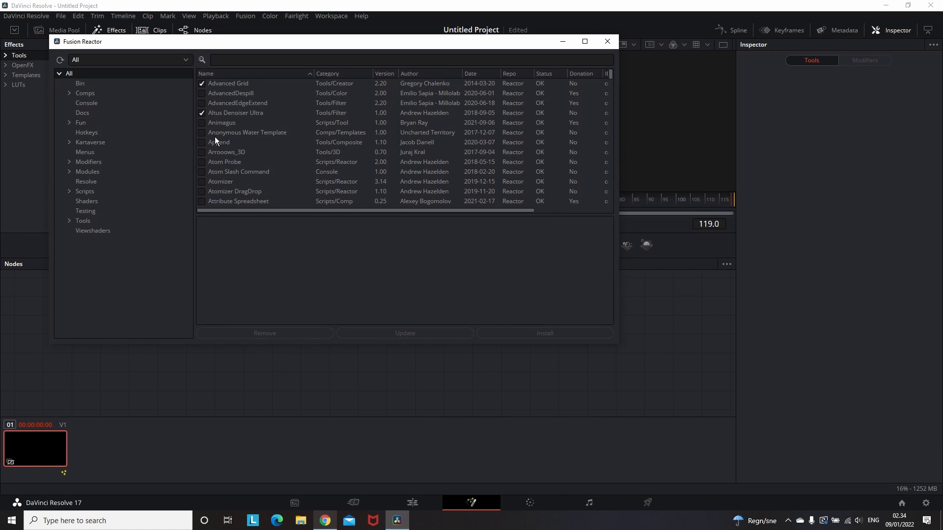
Install Animagus, Anonymous Water Template, Append, Arrooows_3D, Atom Probe and Attribute Spreadsheet, declining the donation prompt.
left_click(202, 122)
left_click(202, 133)
left_click(203, 143)
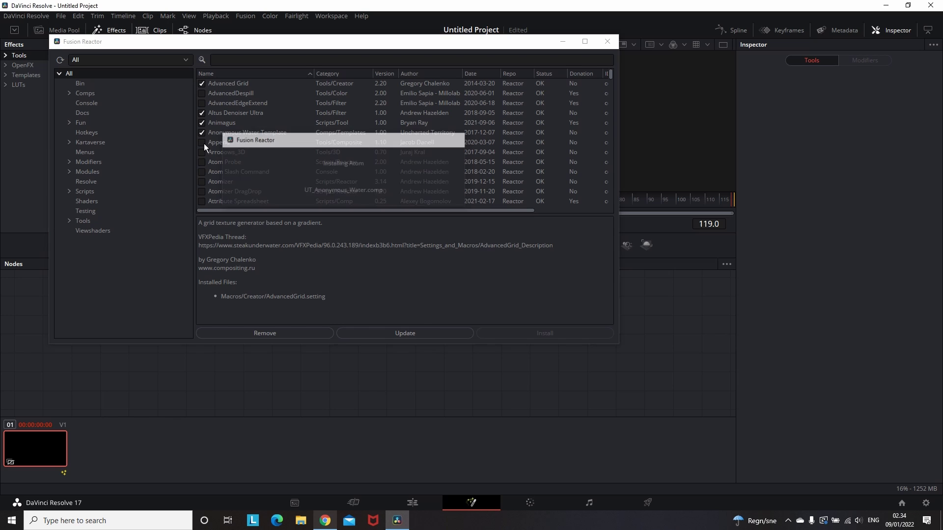
left_click(204, 152)
left_click(202, 162)
left_click(204, 172)
left_click(203, 191)
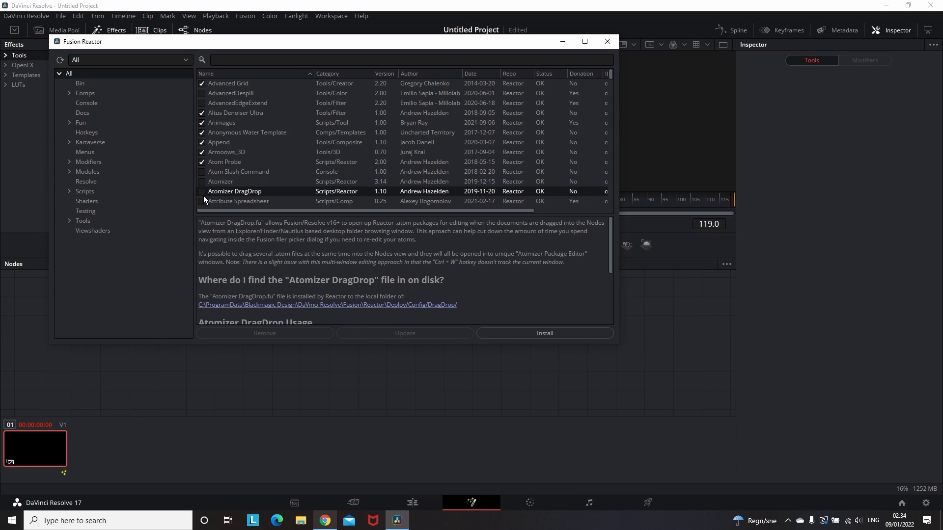
left_click(203, 201)
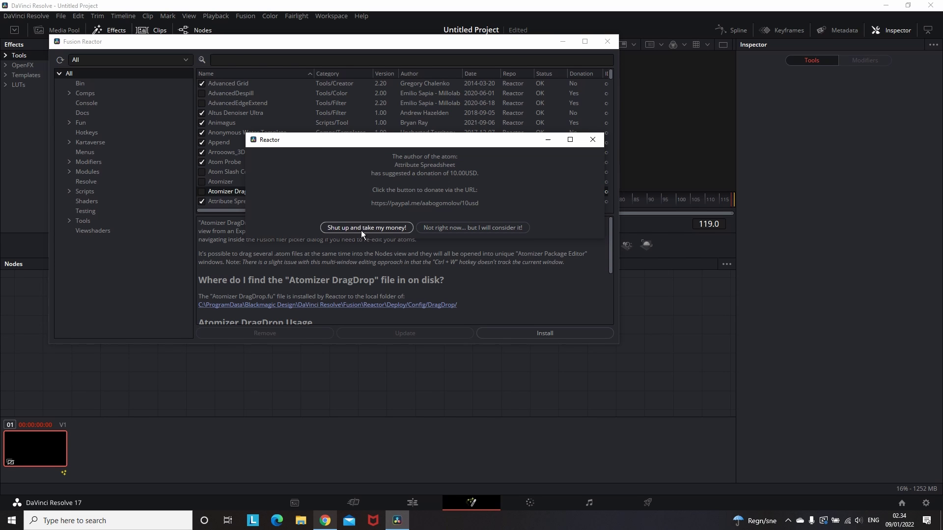
left_click(471, 228)
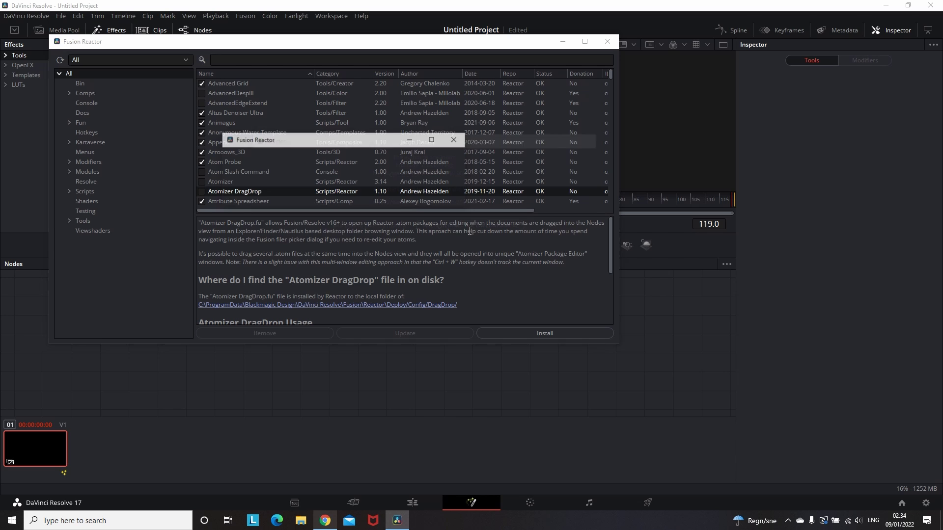